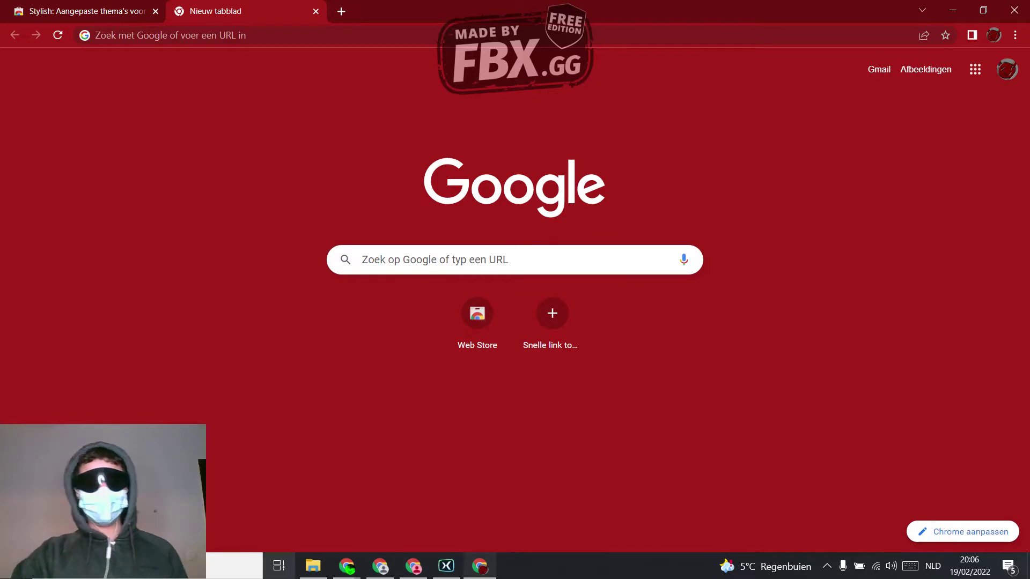
Search the Chrome Web Store for stylish and install the extension "Stylish: Aangepaste thema's voor elke website"
click(477, 313)
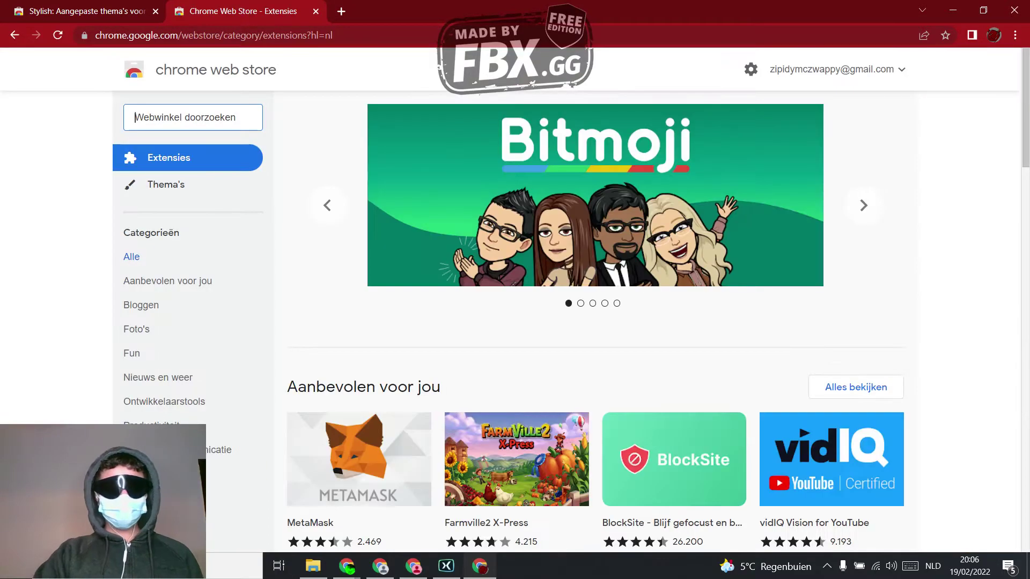
text(styli)
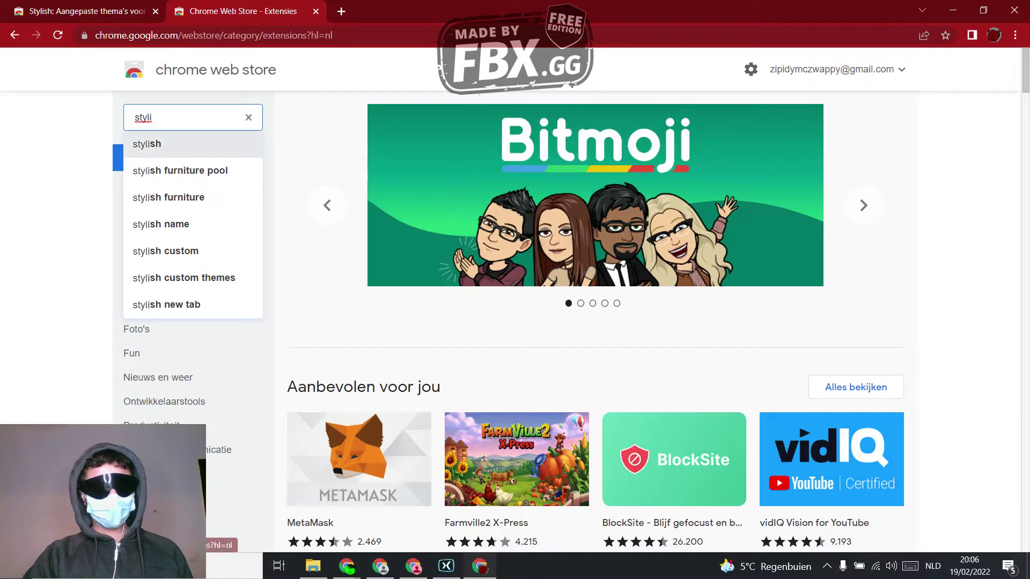
click(147, 143)
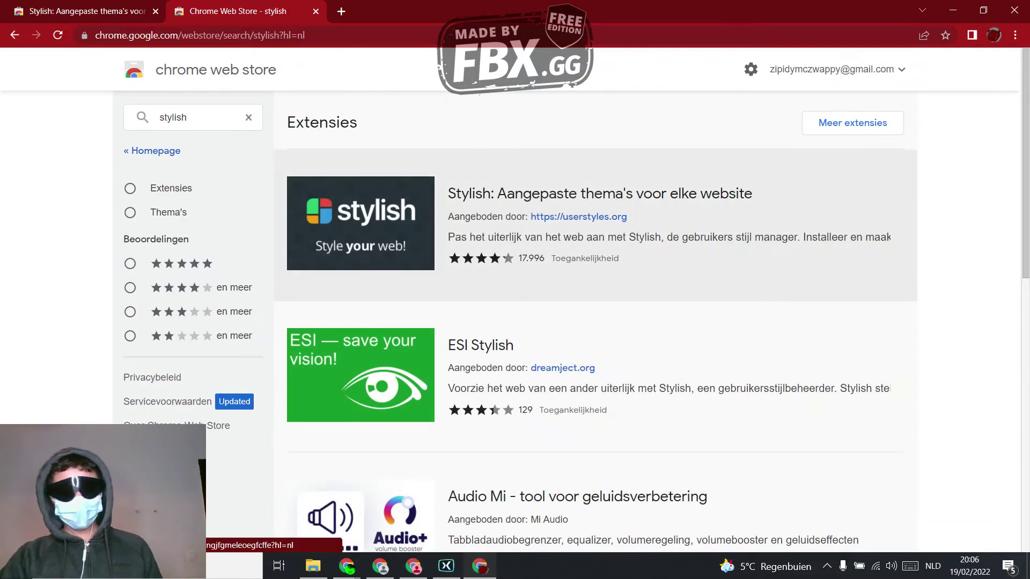
click(599, 224)
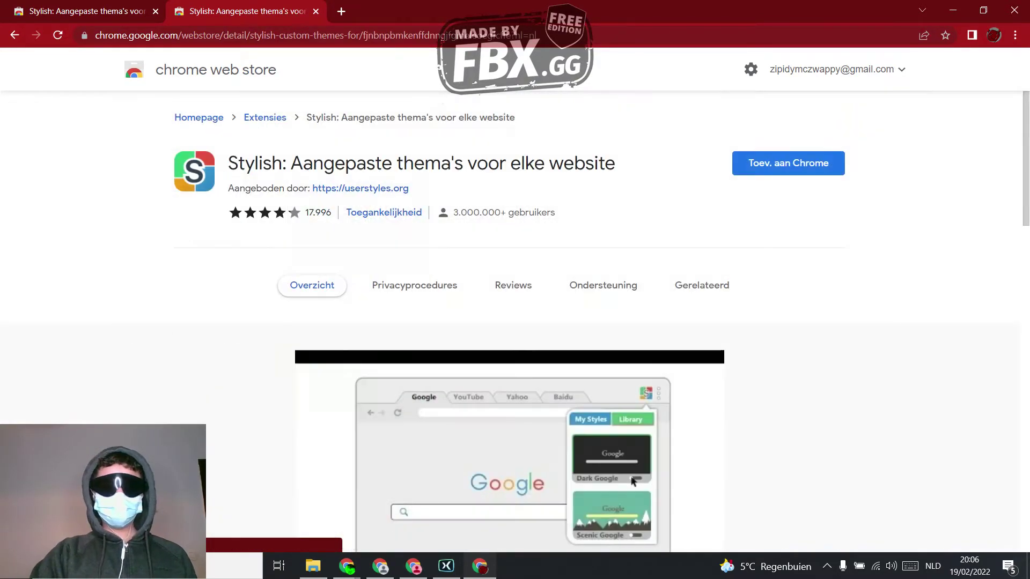
click(788, 163)
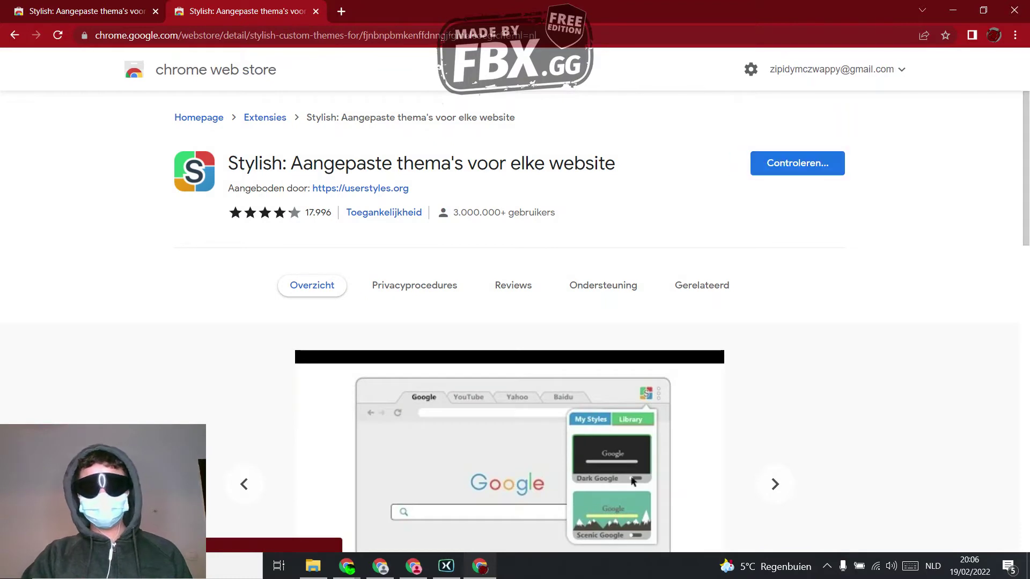
click(542, 154)
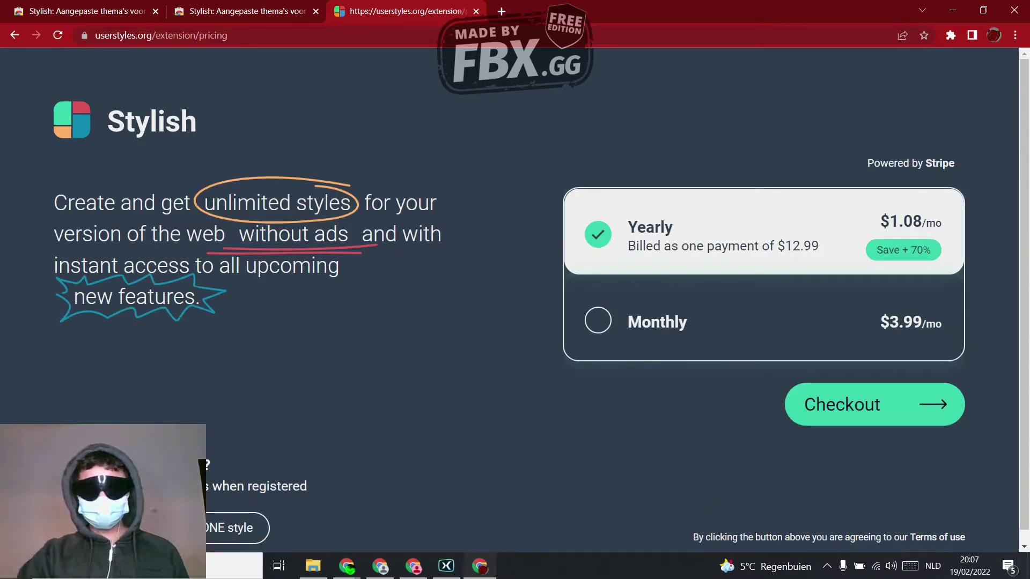
Leave the Stylish pricing page, search the web for stylish and open userstyles.org
scroll(515, 300, down, 1)
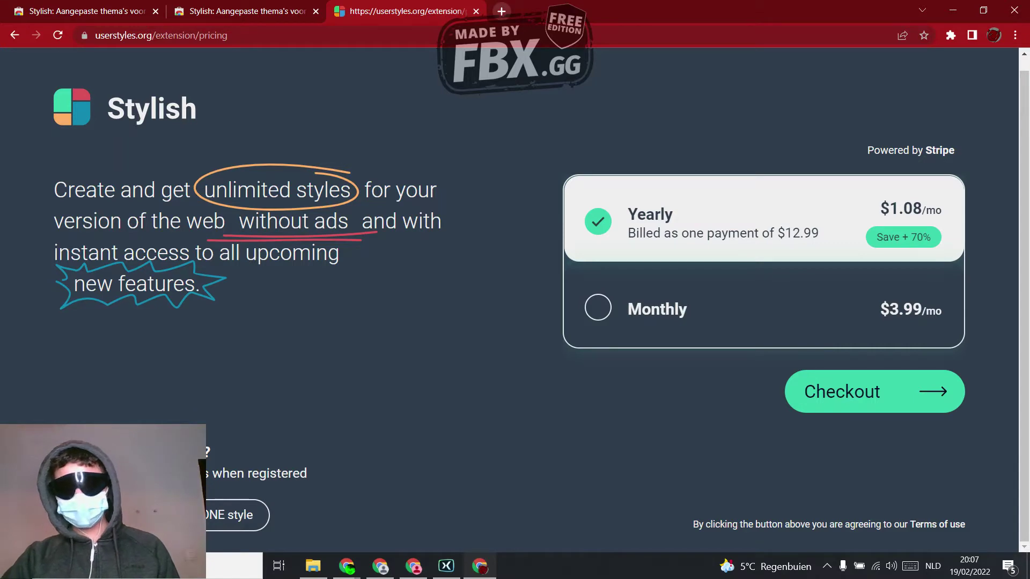
click(502, 12)
click(476, 12)
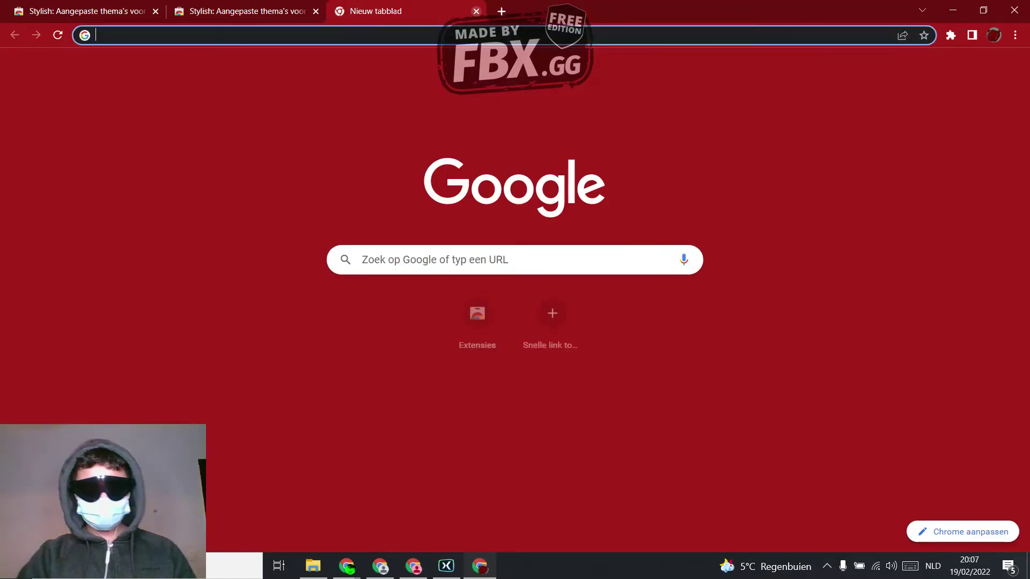
text(stylis)
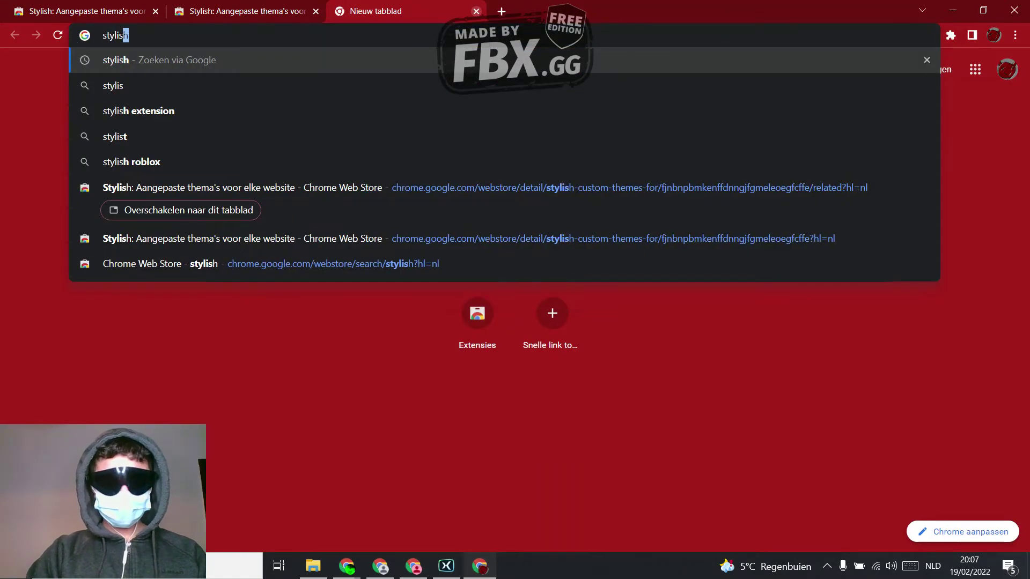
key(Return)
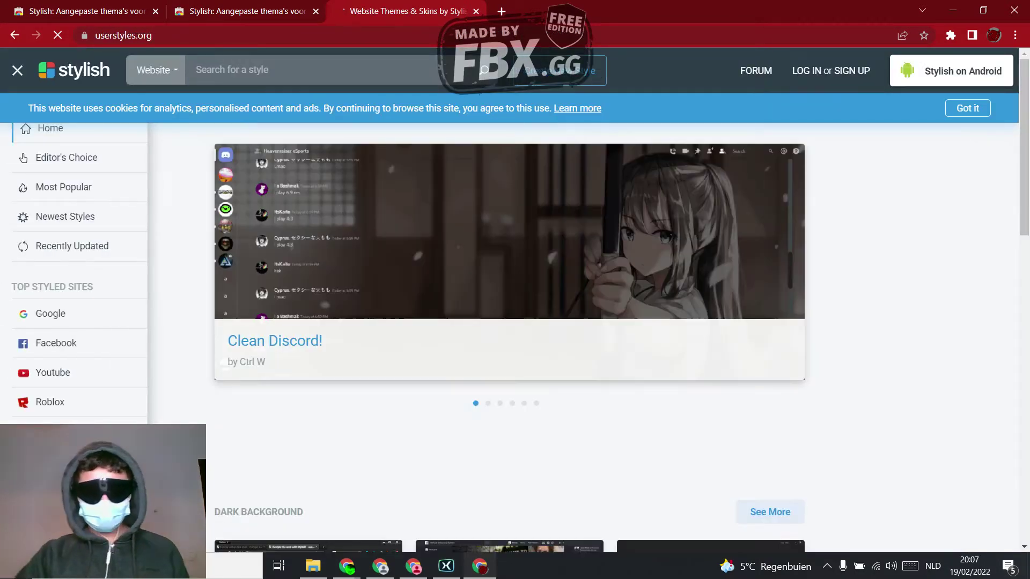
Look over the userstyles.org home page and open the Youtube themes category
scroll(510, 344, down, 4)
scroll(510, 343, up, 2)
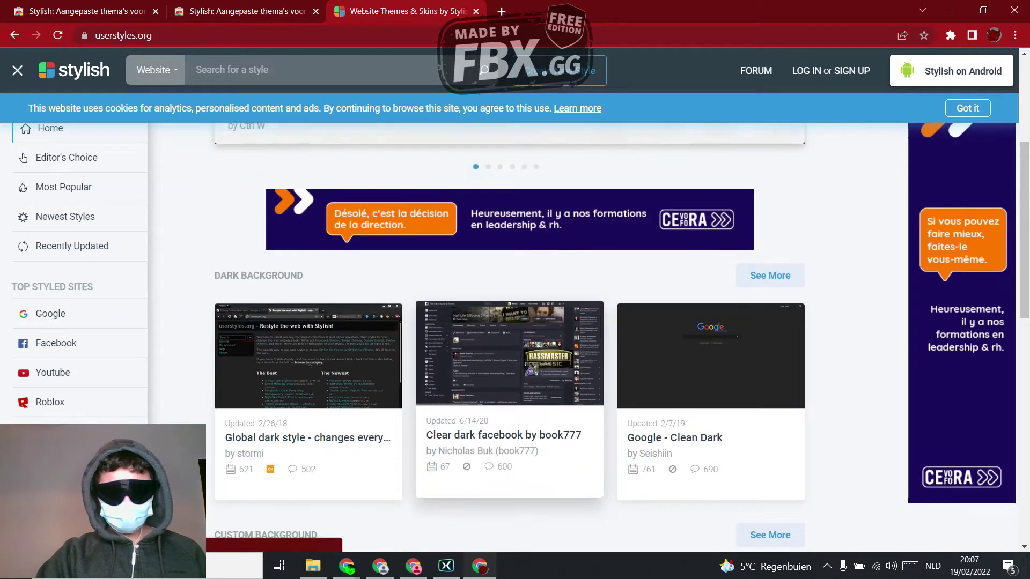
click(441, 68)
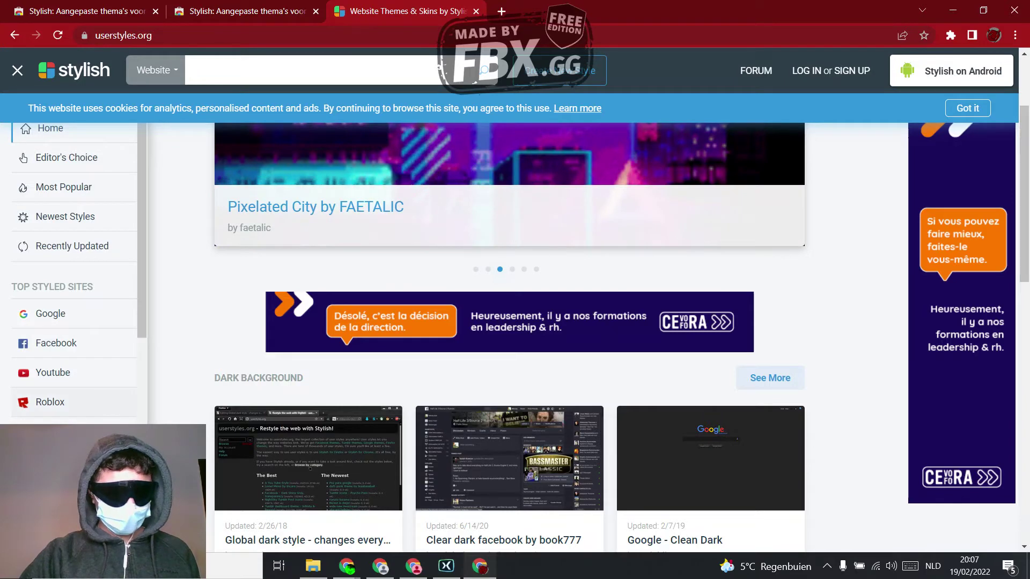
click(52, 373)
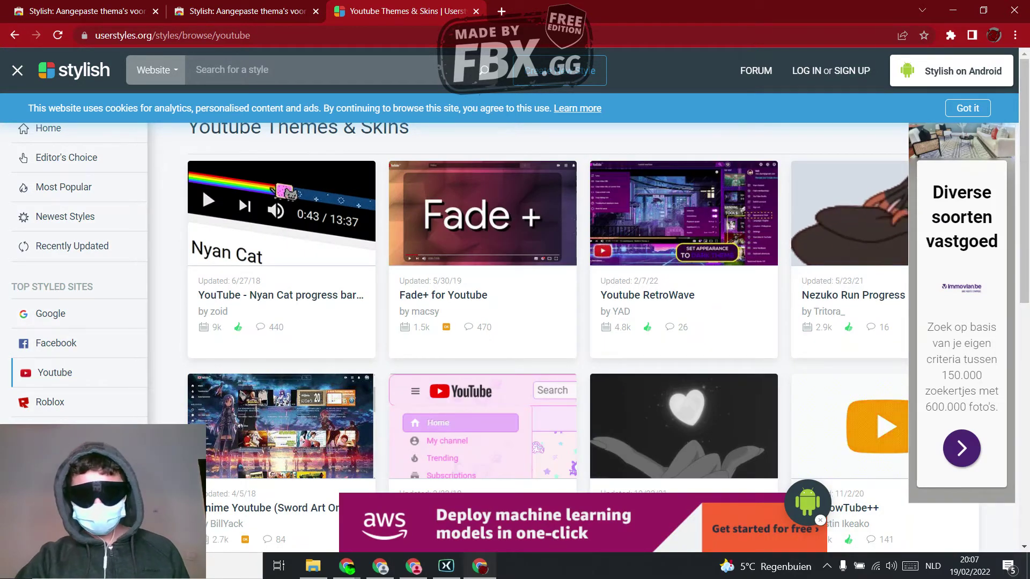
Browse the Youtube themes and open the YouTube - Nyan Cat progress bar style in a separate tab
scroll(547, 296, down, 3)
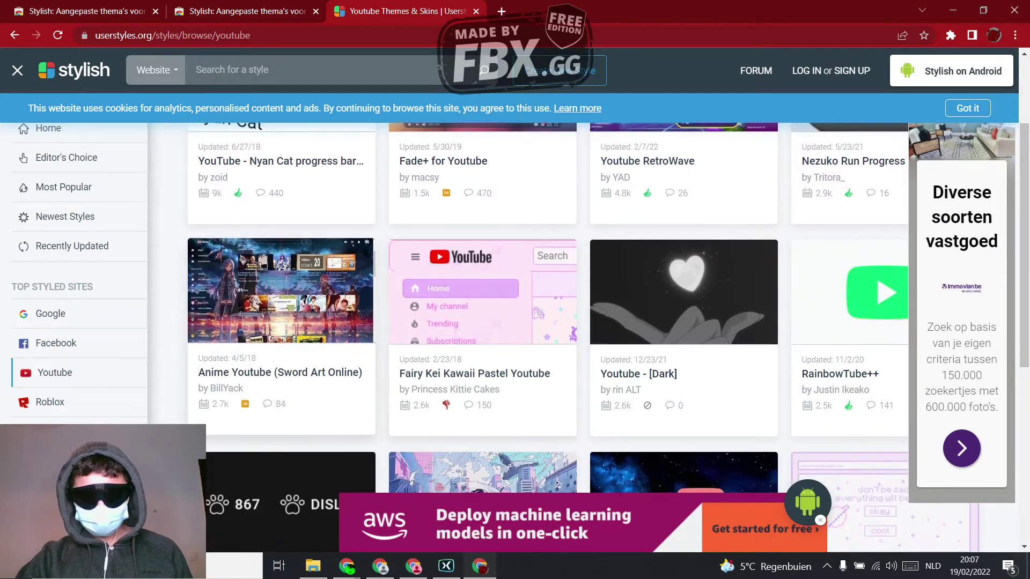
scroll(300, 382, down, 3)
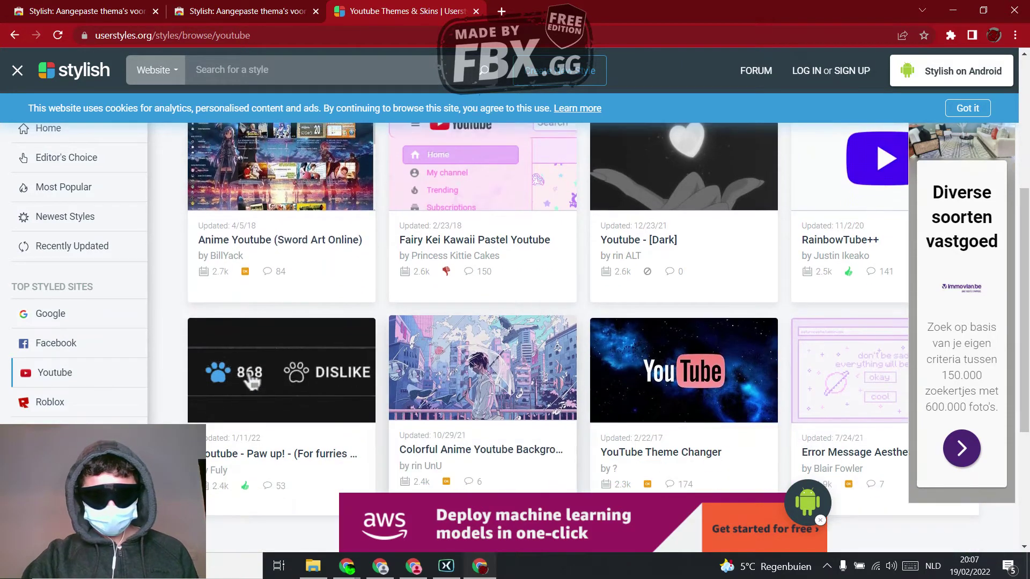
scroll(300, 382, up, 6)
right_click(307, 208)
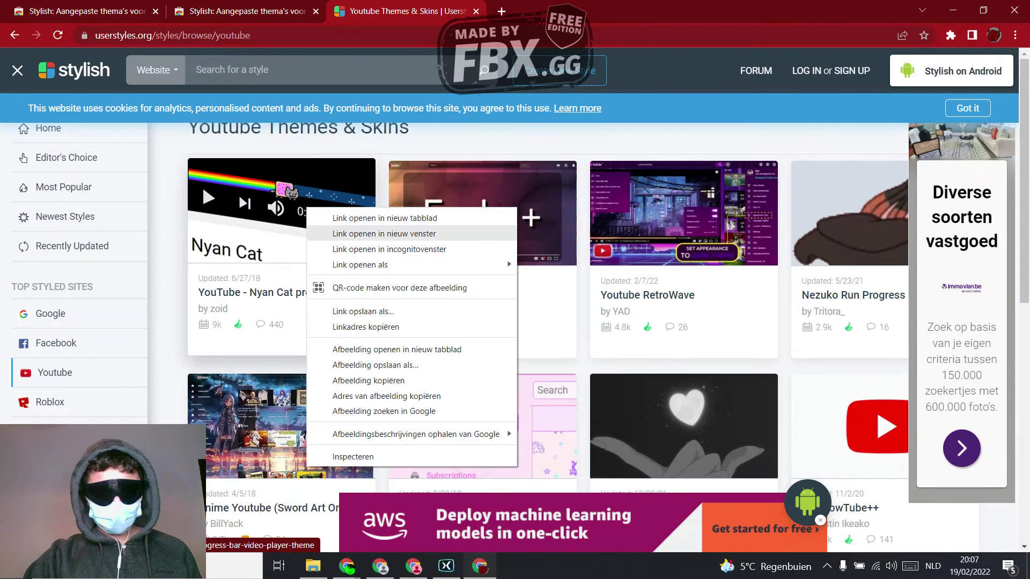
click(384, 218)
Browse further pages of Youtube themes and install The Amazing World of Gumball - YouTube style, dismissing the Android advert
scroll(384, 218, down, 9)
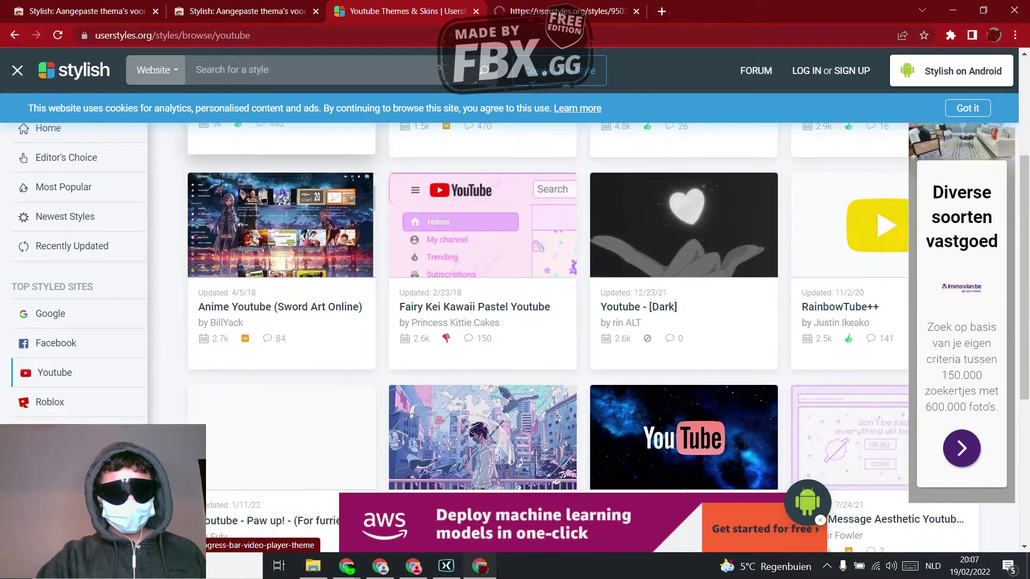
scroll(384, 218, down, 2)
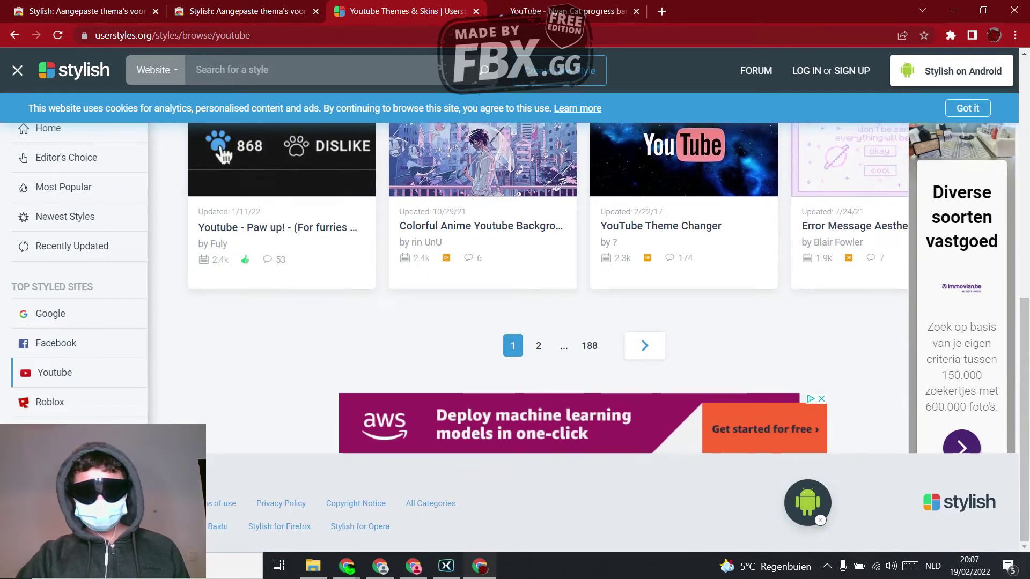
click(645, 345)
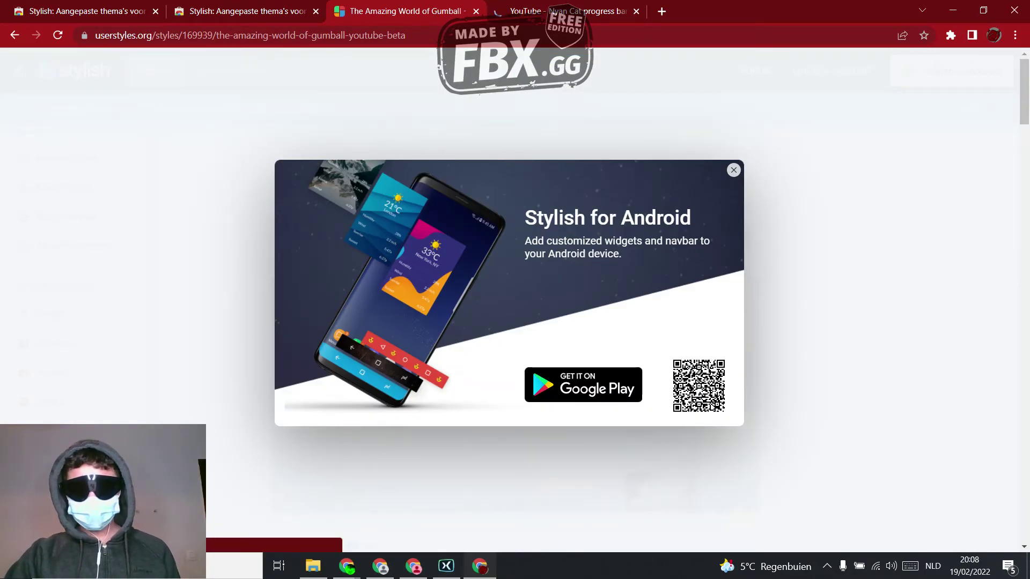
key(Escape)
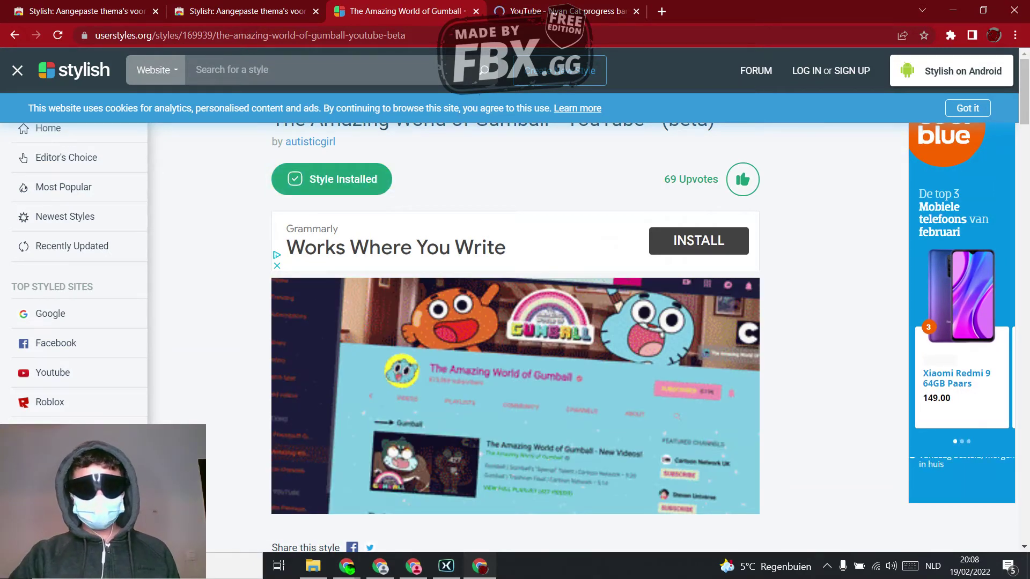
Install the YouTube - Nyan Cat progress bar video player theme from its tab and open youtube.com
key(ctrl+Tab)
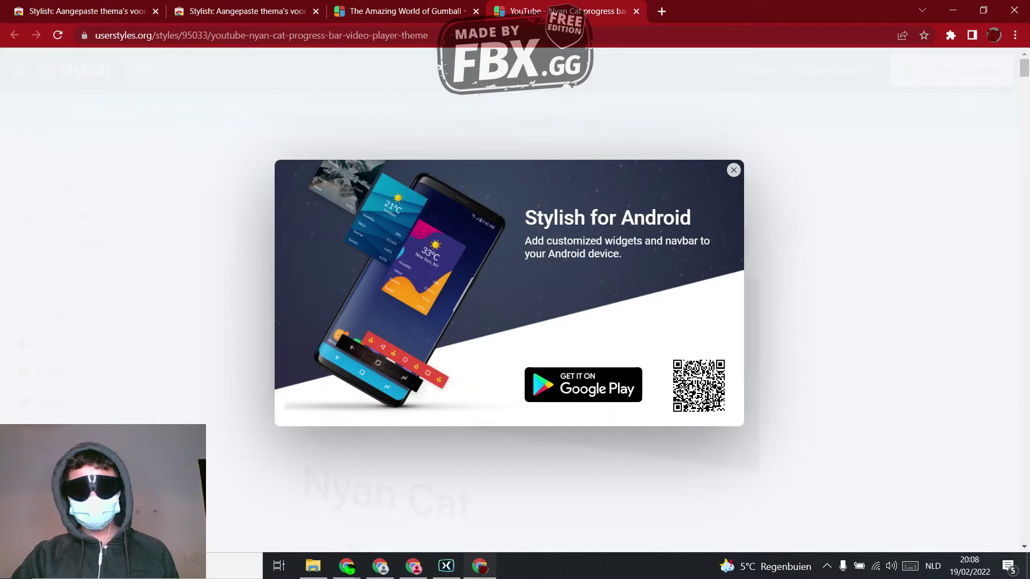
key(Escape)
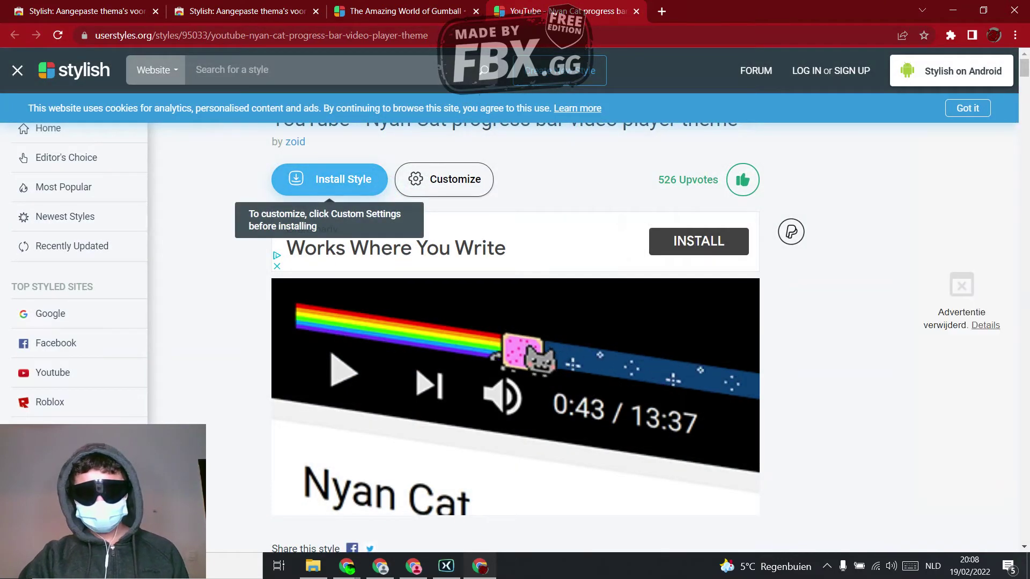
click(329, 180)
key(ctrl+shift+Tab)
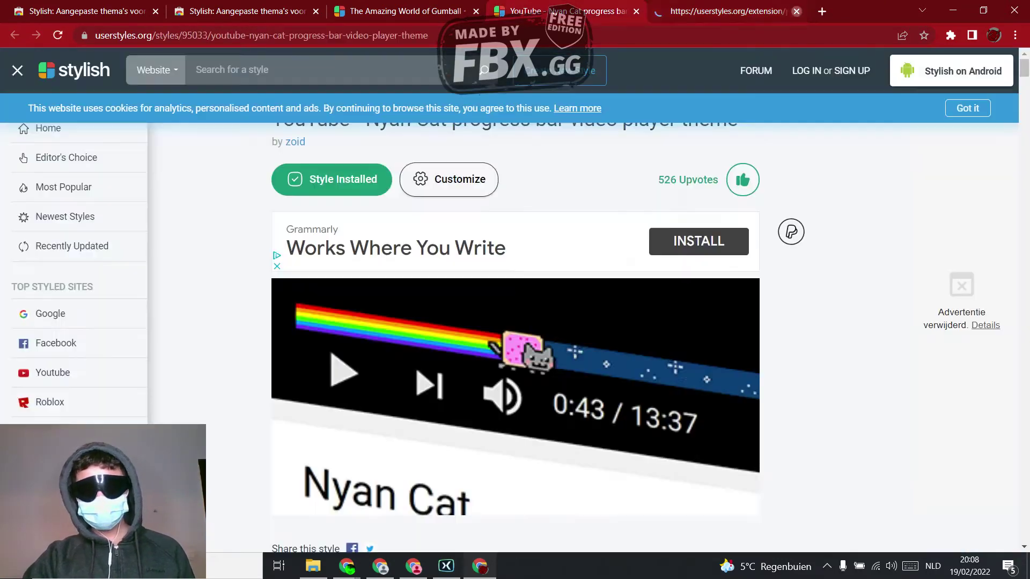
click(331, 180)
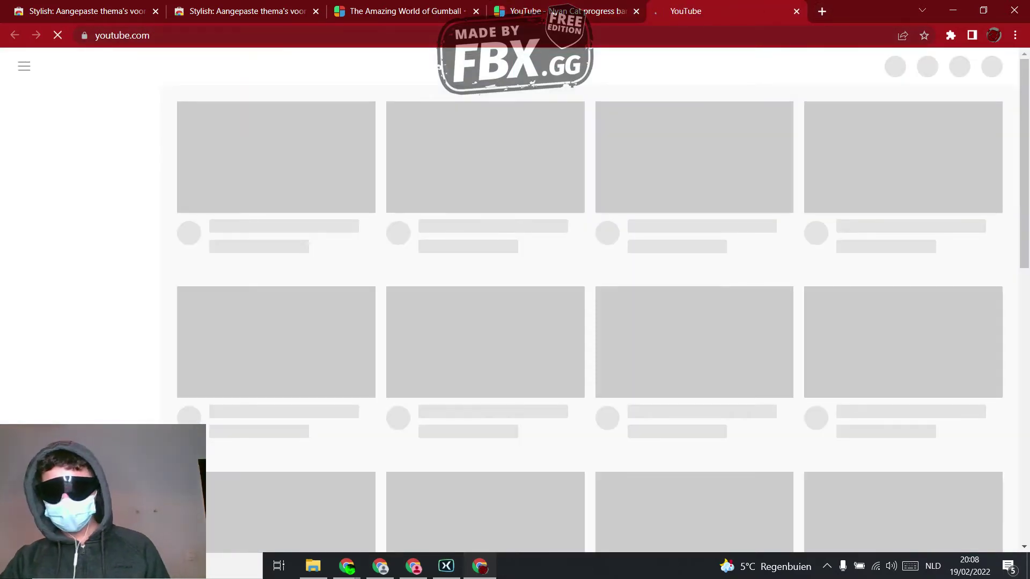
Pin the Stylish extension to the browser and agree to its access to visited URLs
click(950, 35)
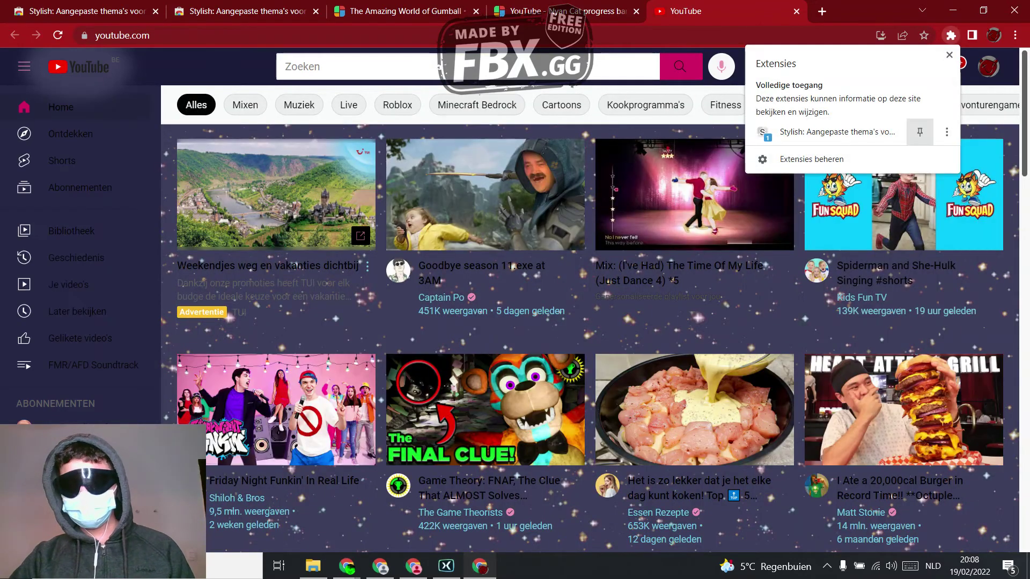
click(919, 132)
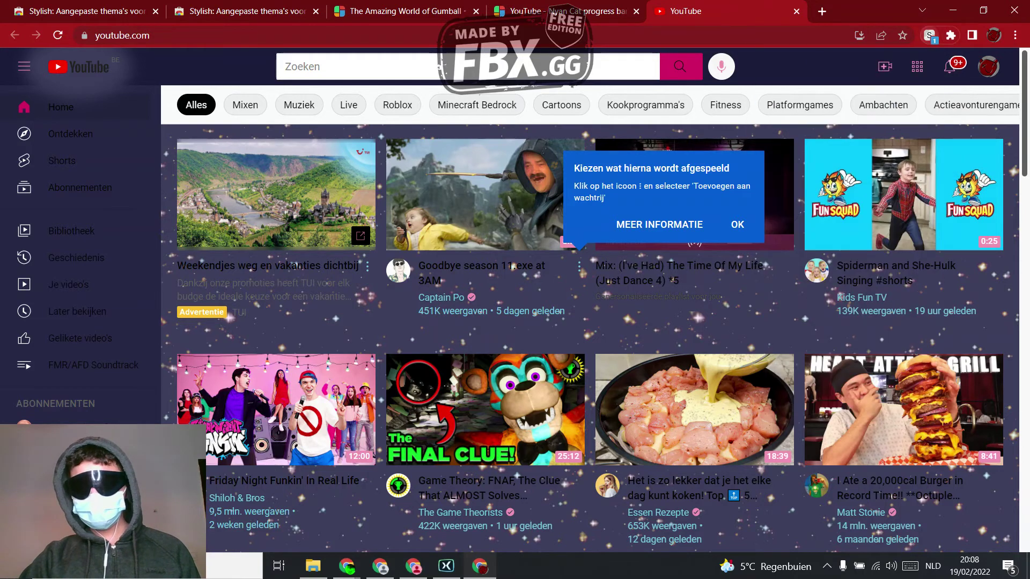
click(929, 35)
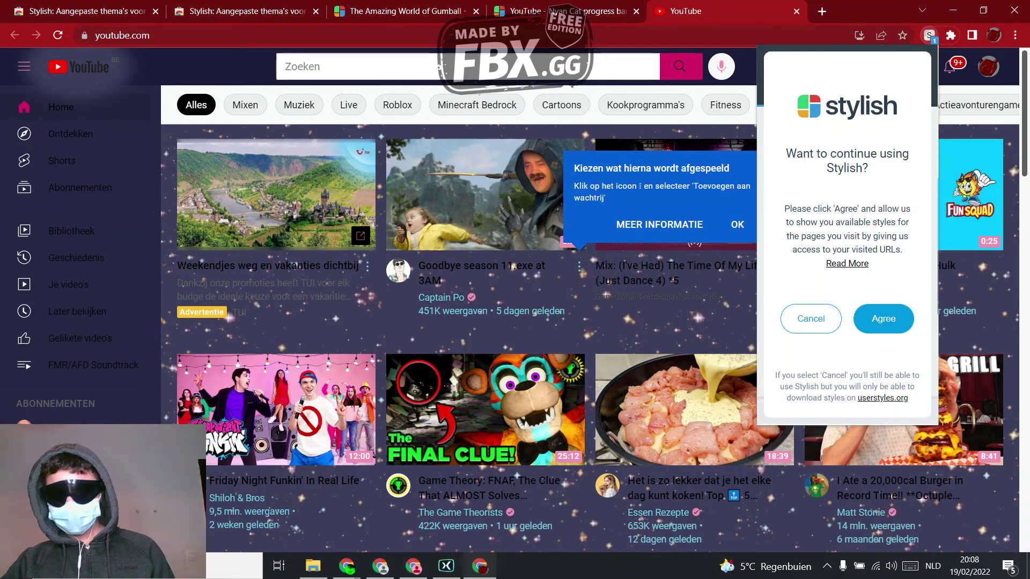
click(883, 318)
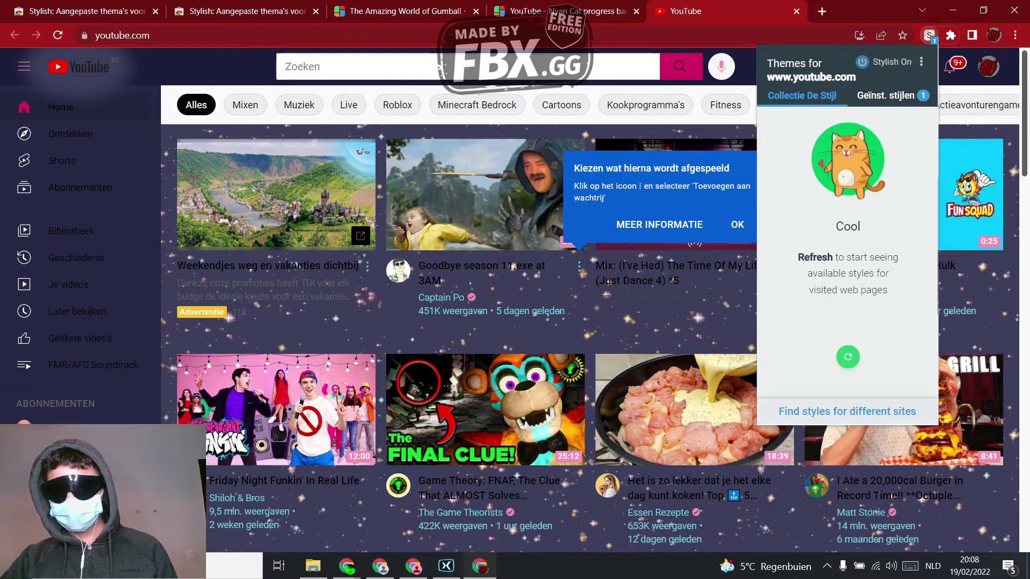
View the styles installed for YouTube and check the theme on the Game Theory FNAF video page with playback paused
click(892, 96)
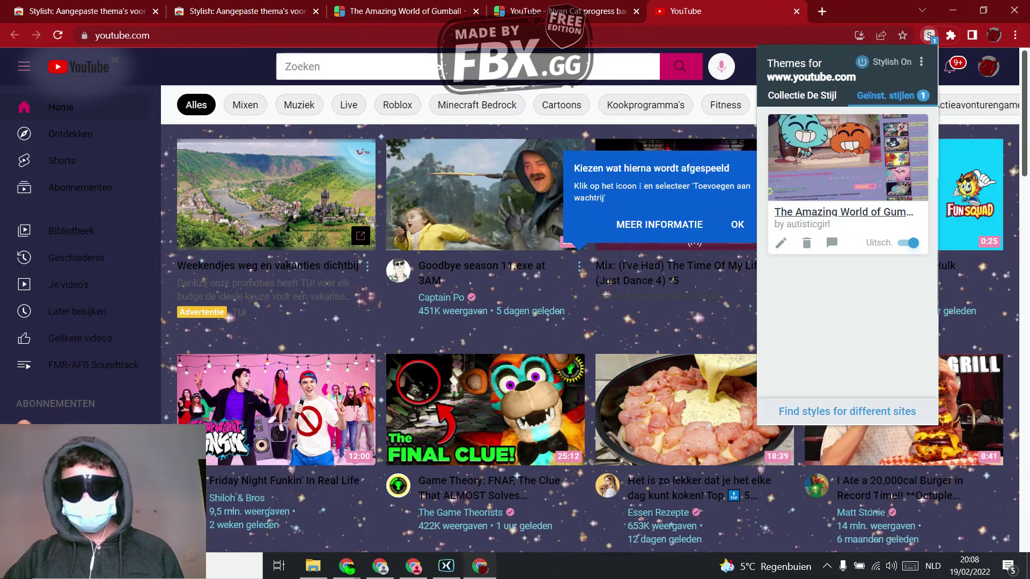
click(537, 402)
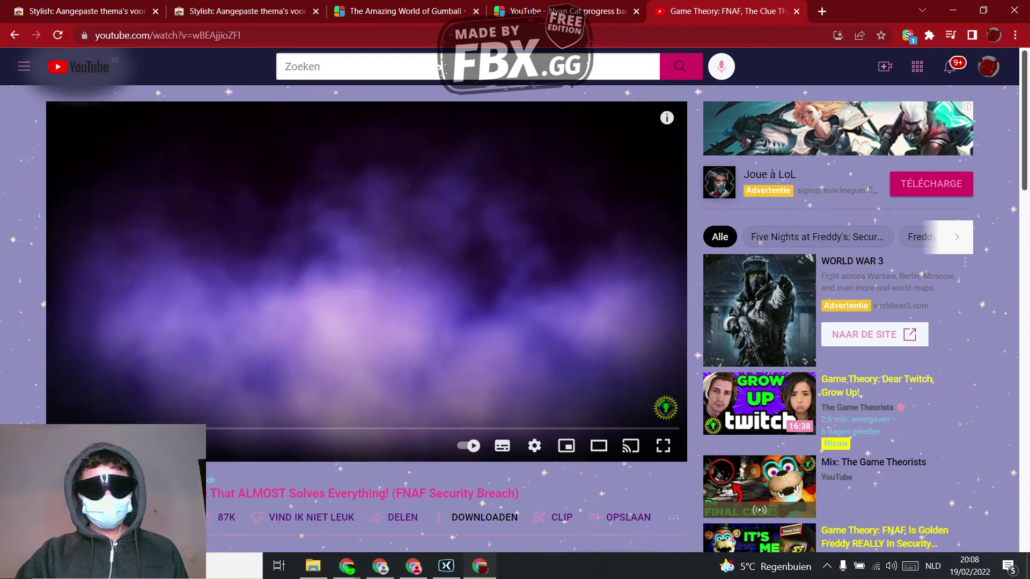
key(space)
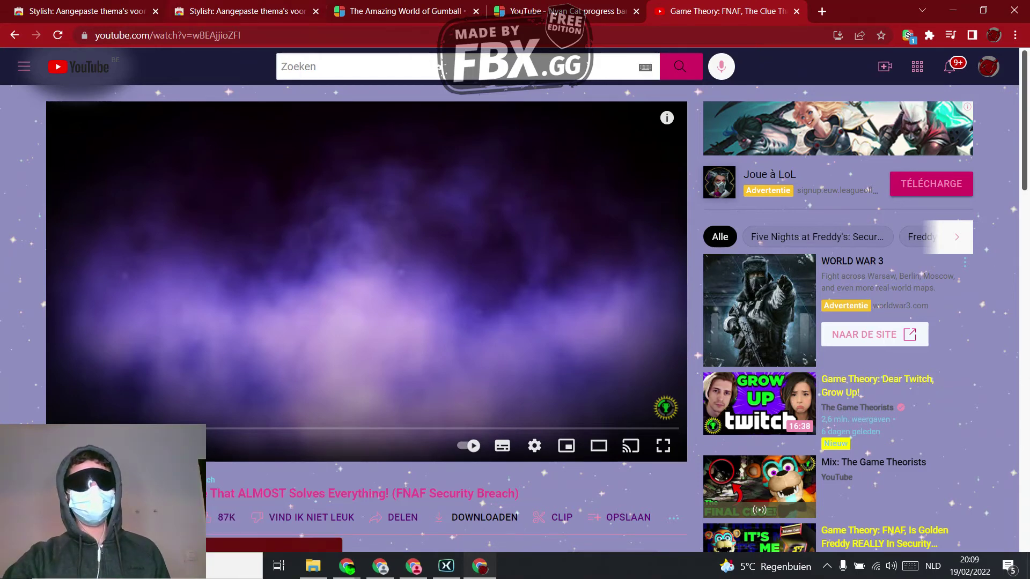
Return to the Gumball style page on userstyles.org and search the style library for yahoo
click(403, 11)
click(196, 70)
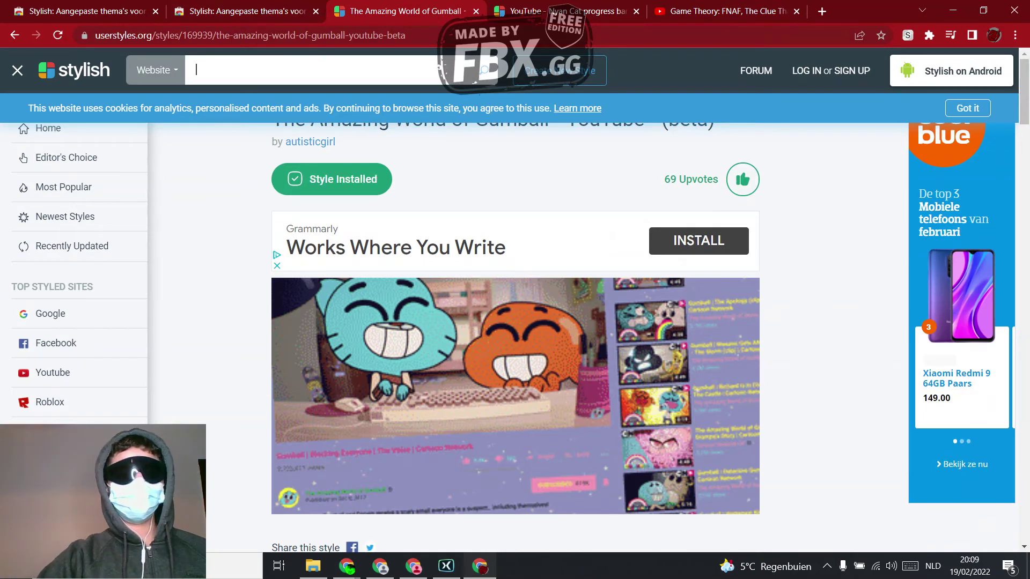
text(goog)
key(BackSpace)
key(BackSpace)
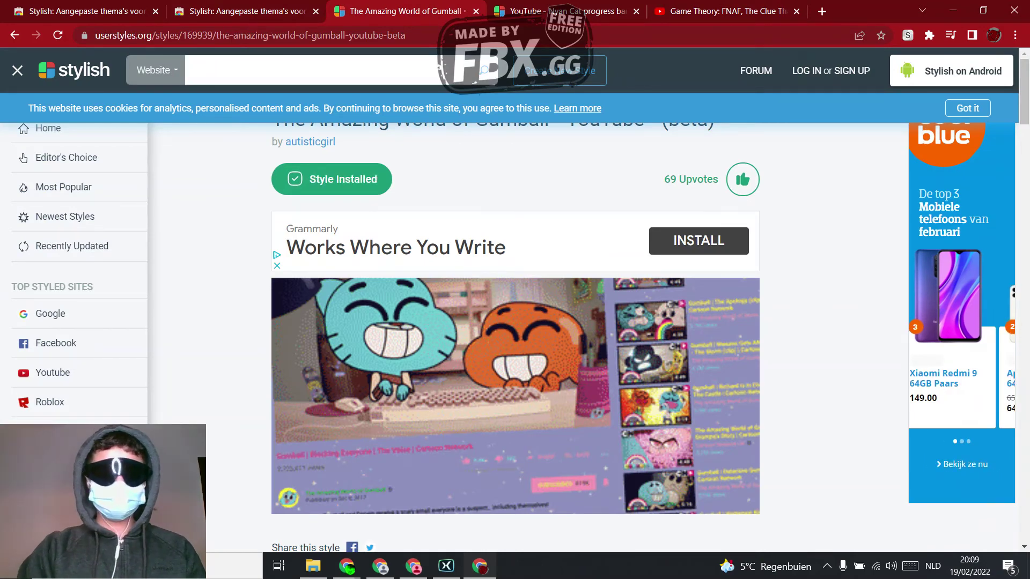
text(yahoo)
key(Return)
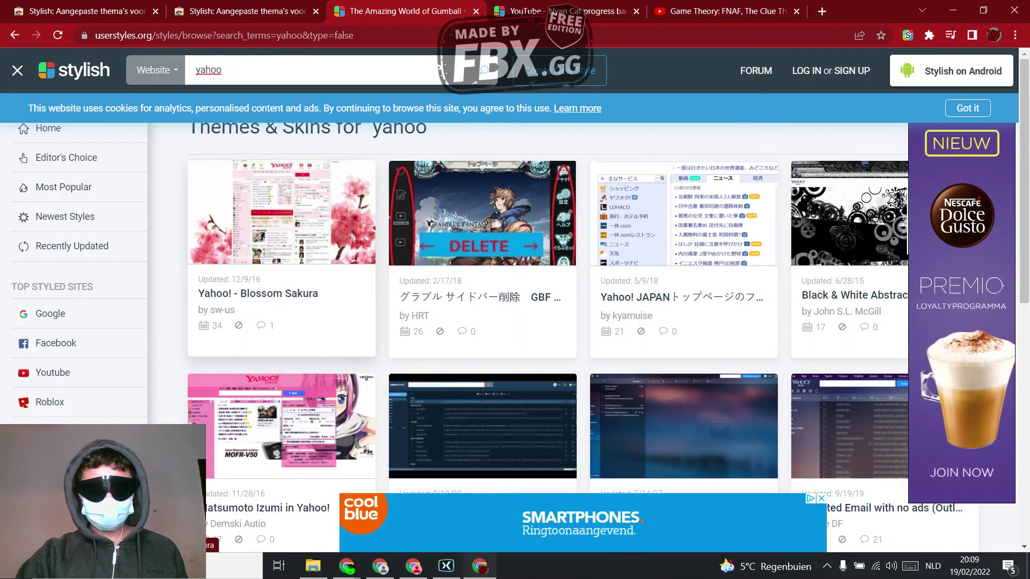
Open the Yahoo! - Blossom Sakura style, install it and close the pricing page
click(282, 212)
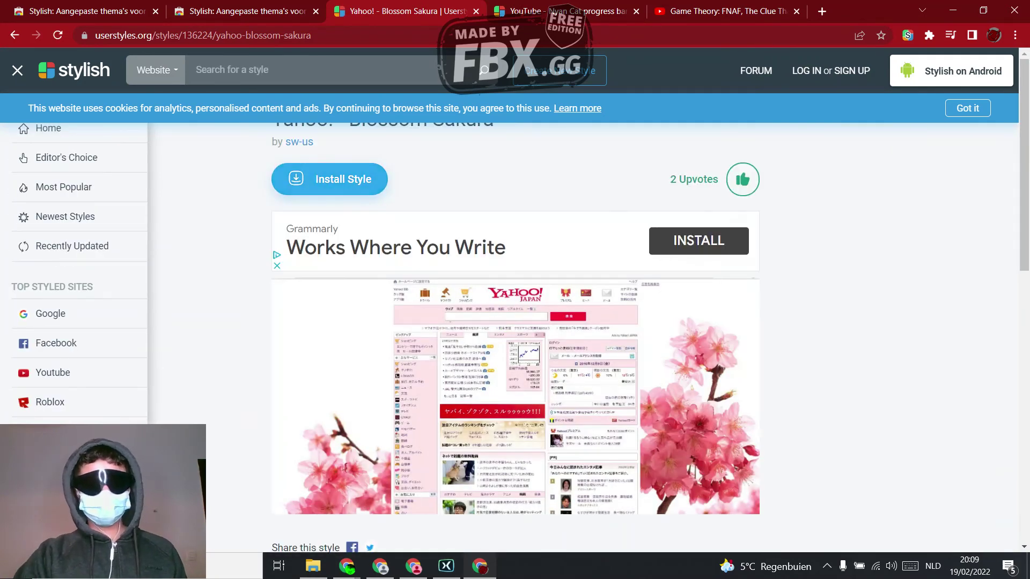
click(330, 179)
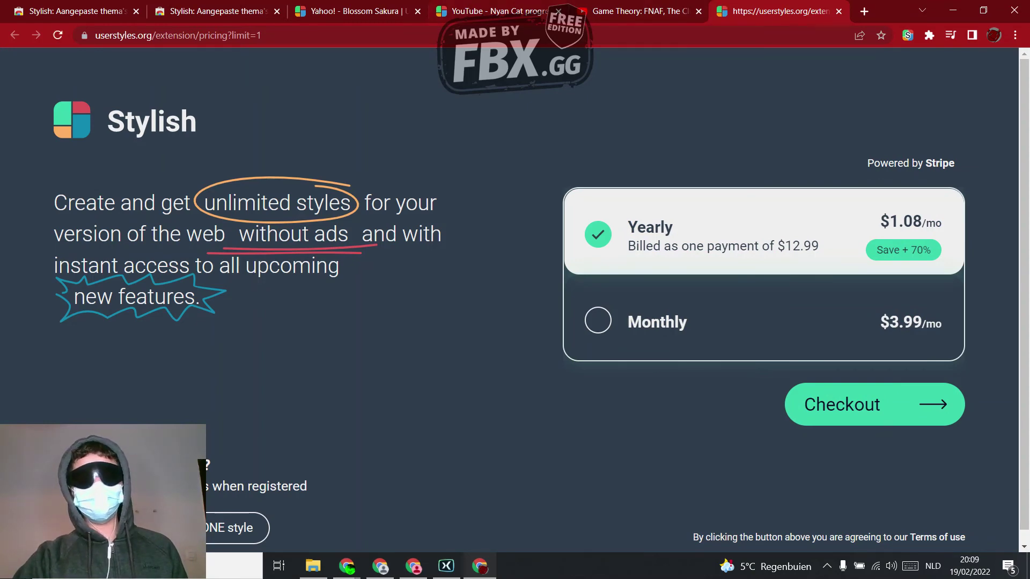
key(ctrl+4)
key(ctrl+3)
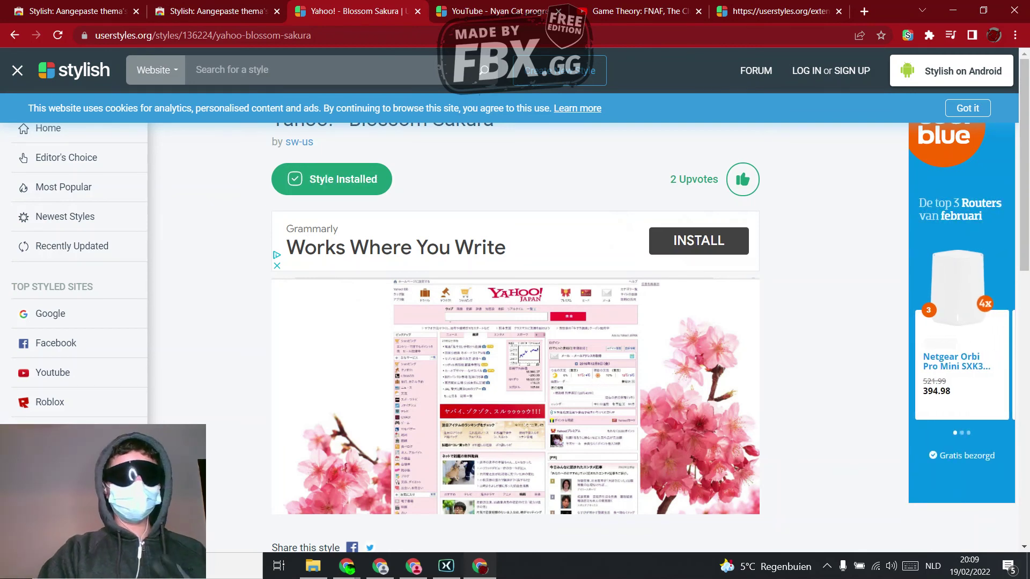
click(839, 11)
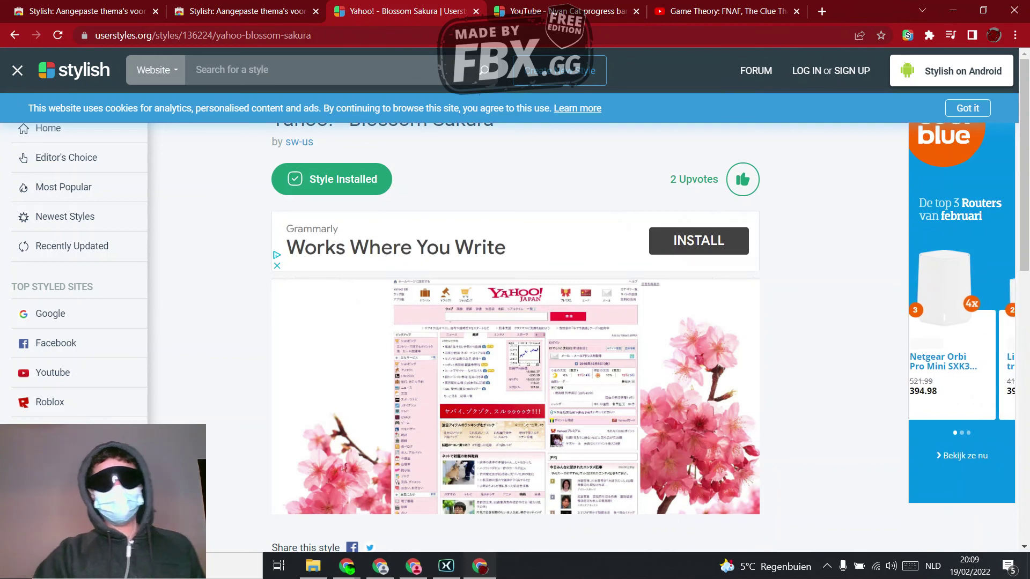